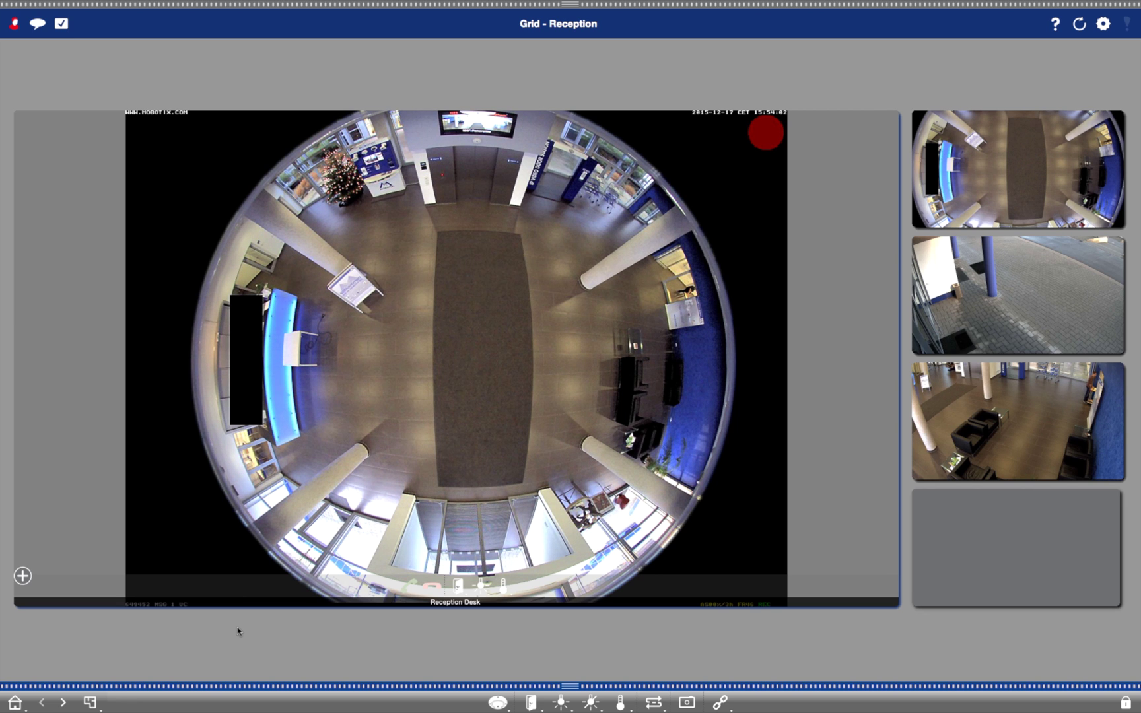
# Slide open the recorded-events panel beneath the Reception camera grid
pyautogui.click(259, 687)
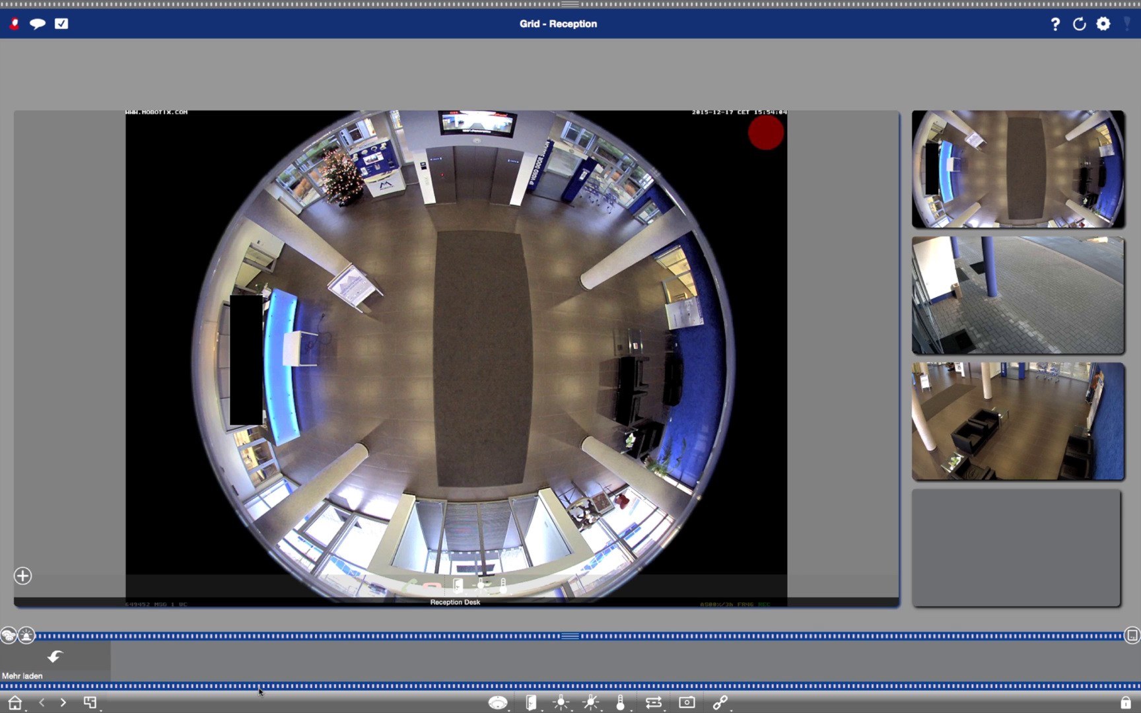
# Show and collapse the export bar, then bring up the view-selection list
pyautogui.click(260, 689)
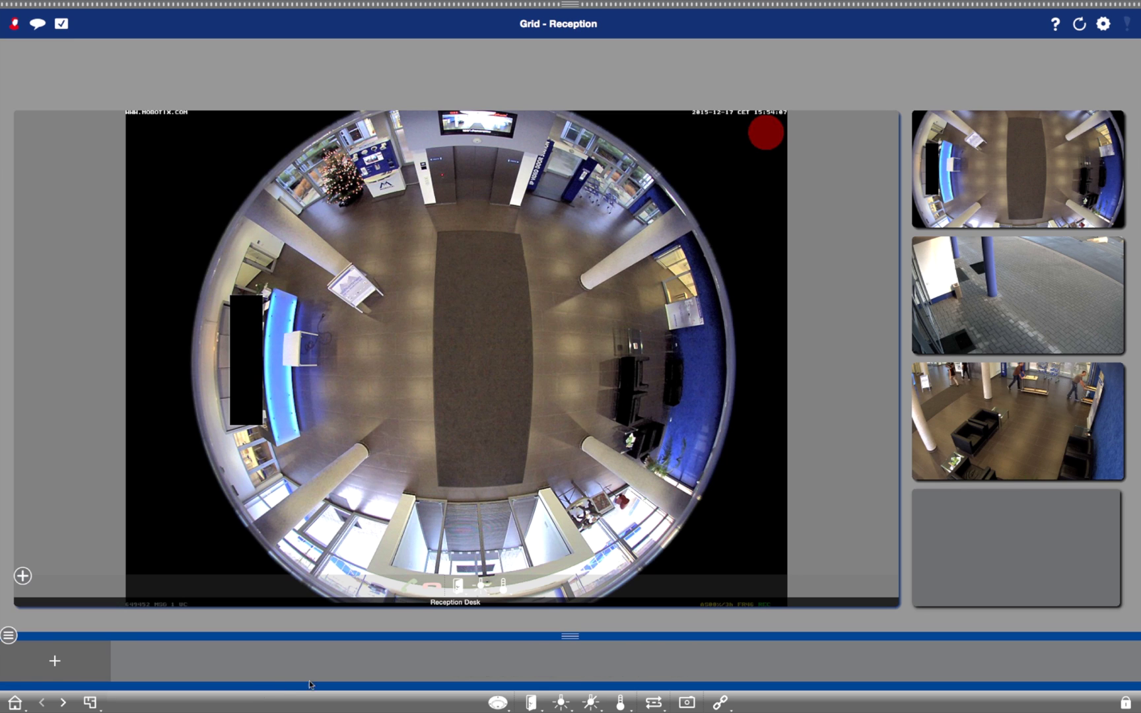
pyautogui.click(384, 643)
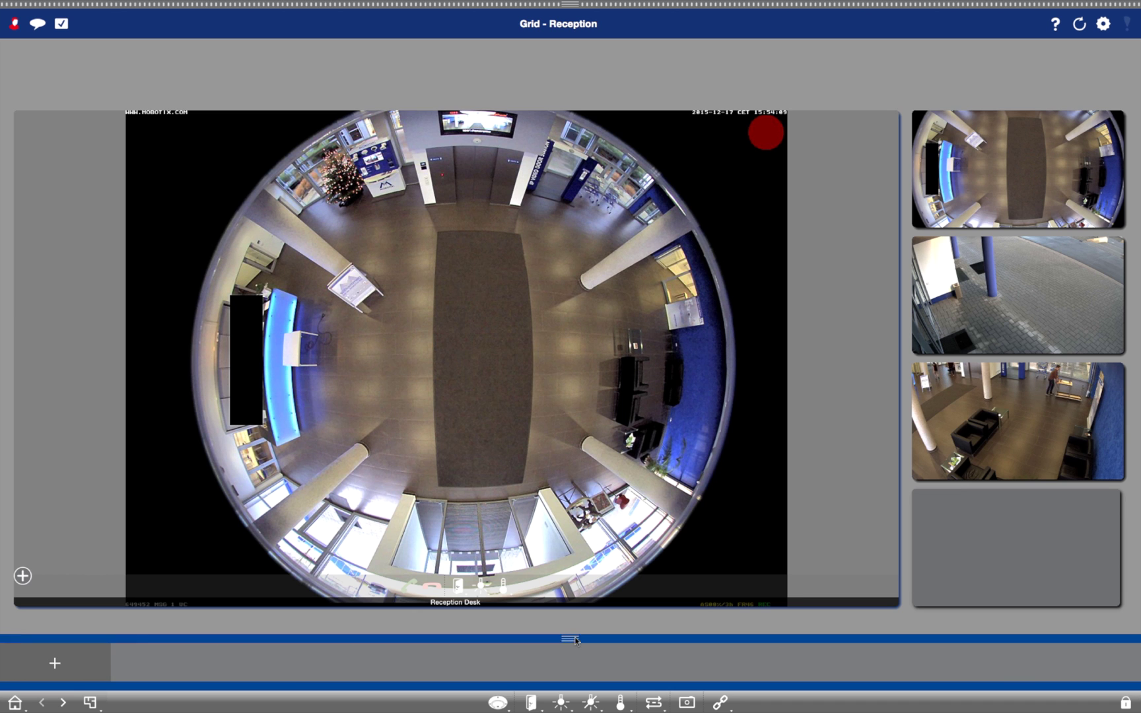
pyautogui.click(89, 704)
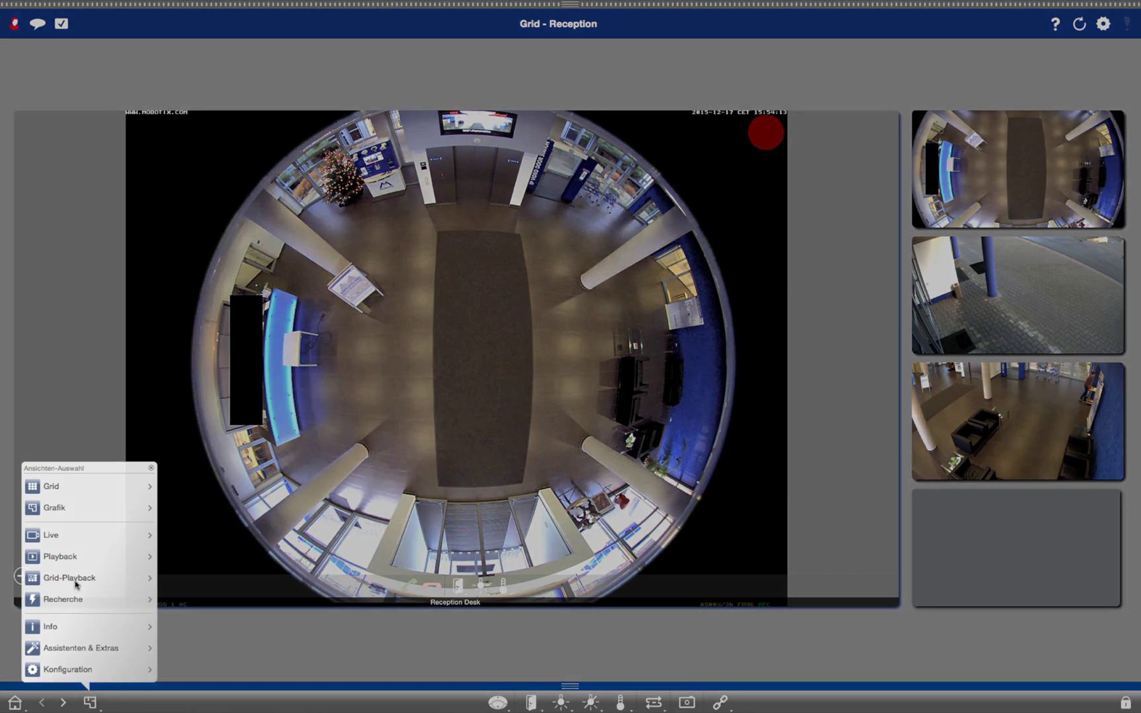
# Play the Reception cameras in Grid-Playback, pausing the recordings at 14:59:03
pyautogui.click(76, 581)
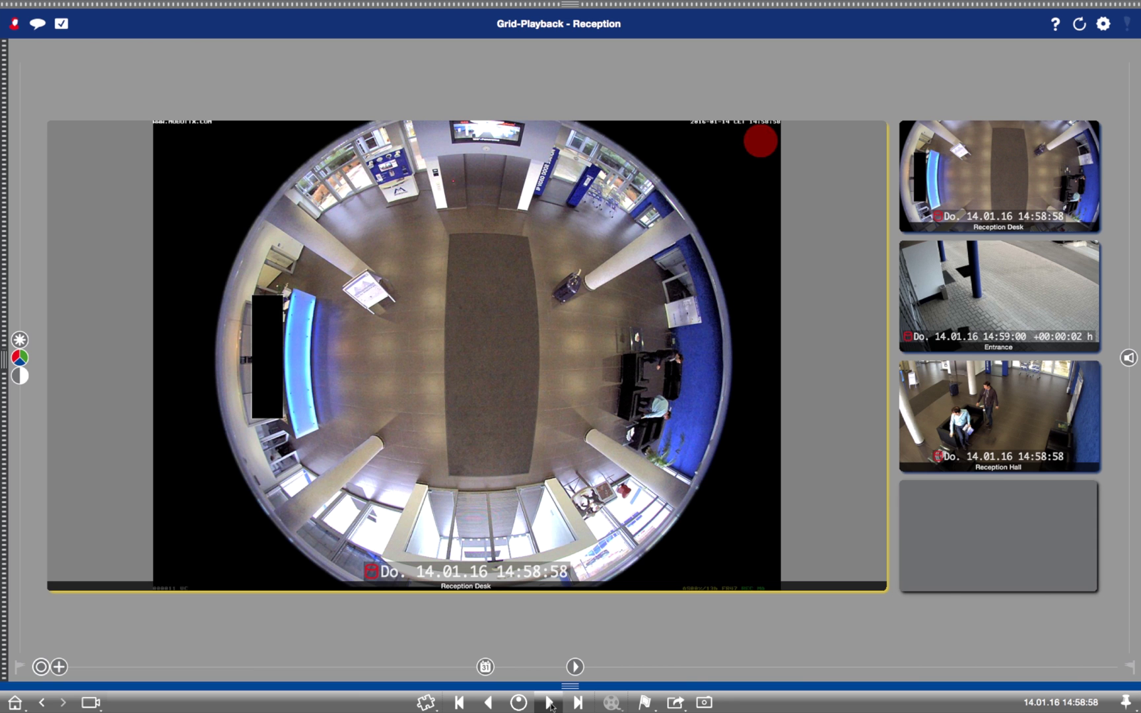
pyautogui.click(549, 704)
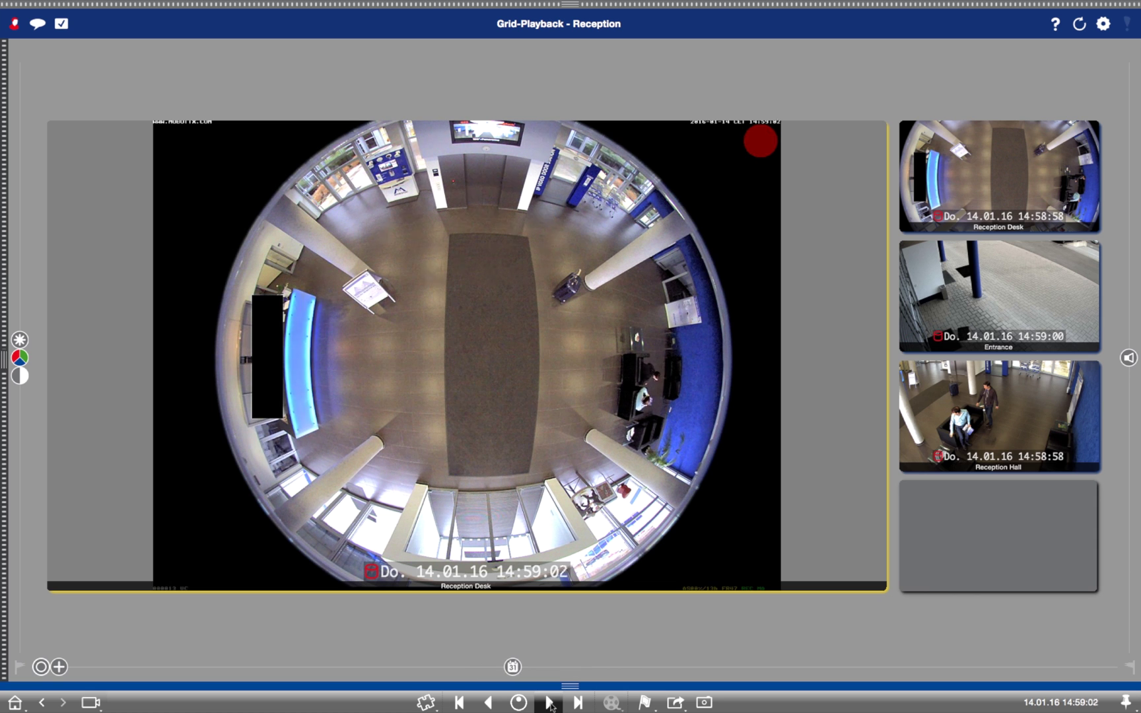
pyautogui.click(550, 705)
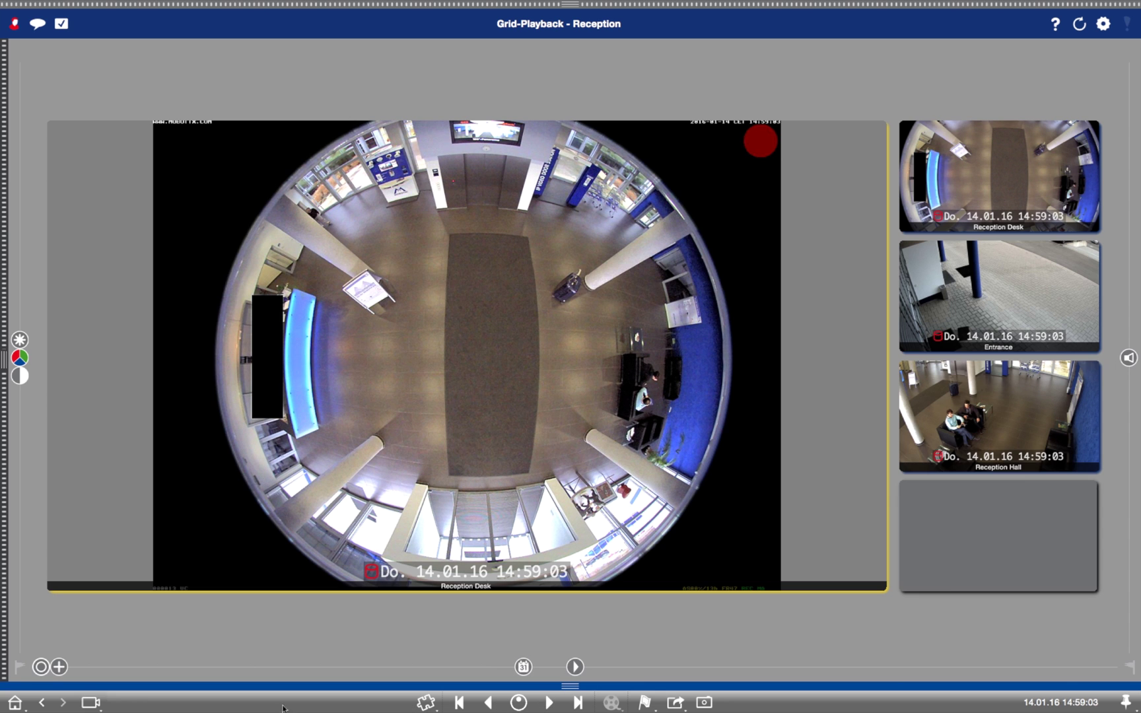
# Flag the Reception Desk recording from 14:59:03 to 14:59:16
pyautogui.click(18, 667)
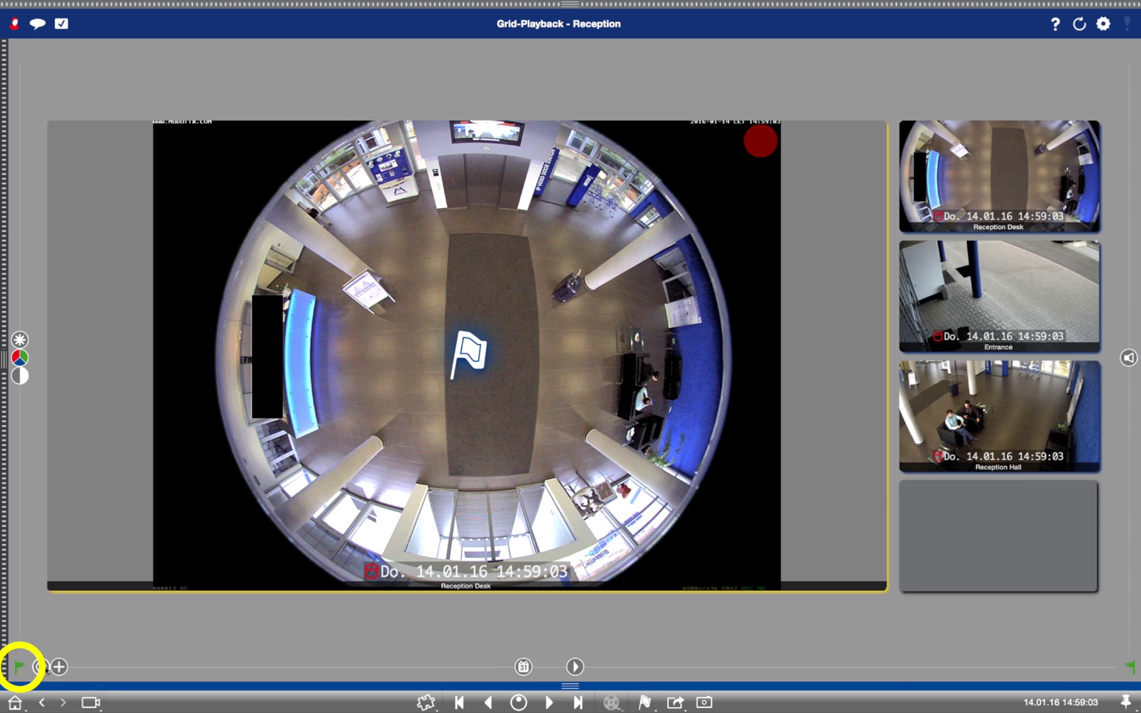
pyautogui.click(550, 704)
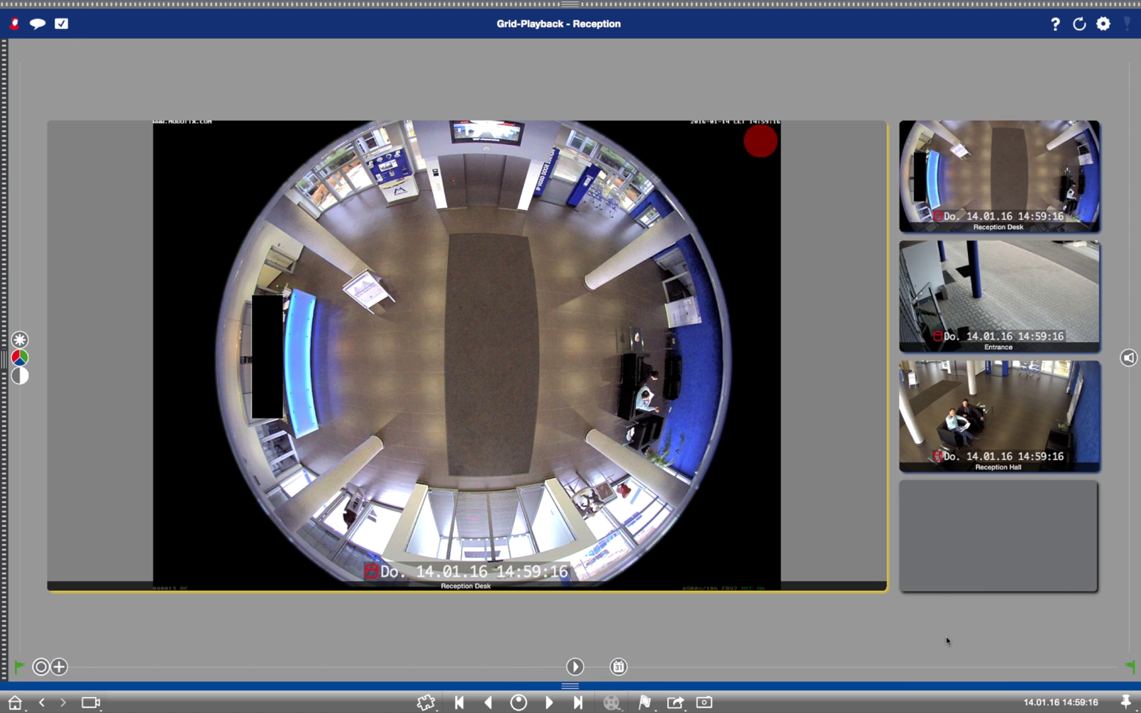
pyautogui.click(1131, 666)
# Add the flagged Reception Desk clip to the export list and put Entrance in the main view
pyautogui.click(569, 687)
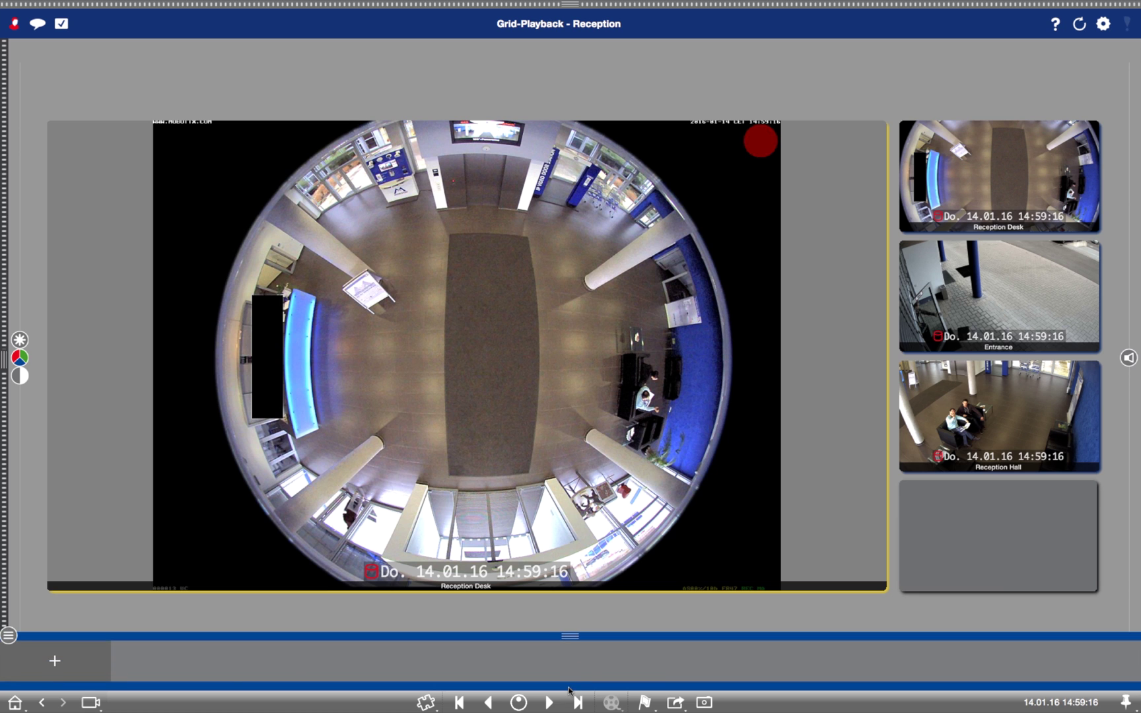
pyautogui.moveTo(507, 397)
pyautogui.mouseDown()
pyautogui.moveTo(74, 629)
pyautogui.moveTo(63, 655)
pyautogui.mouseUp()
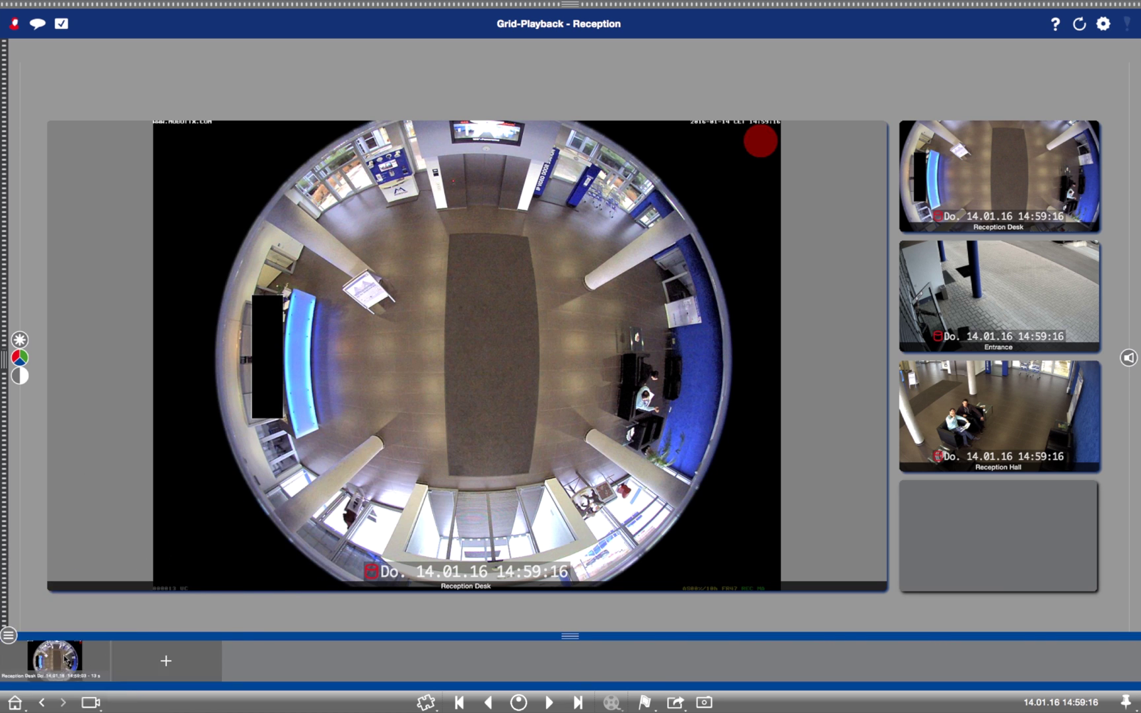
pyautogui.click(574, 636)
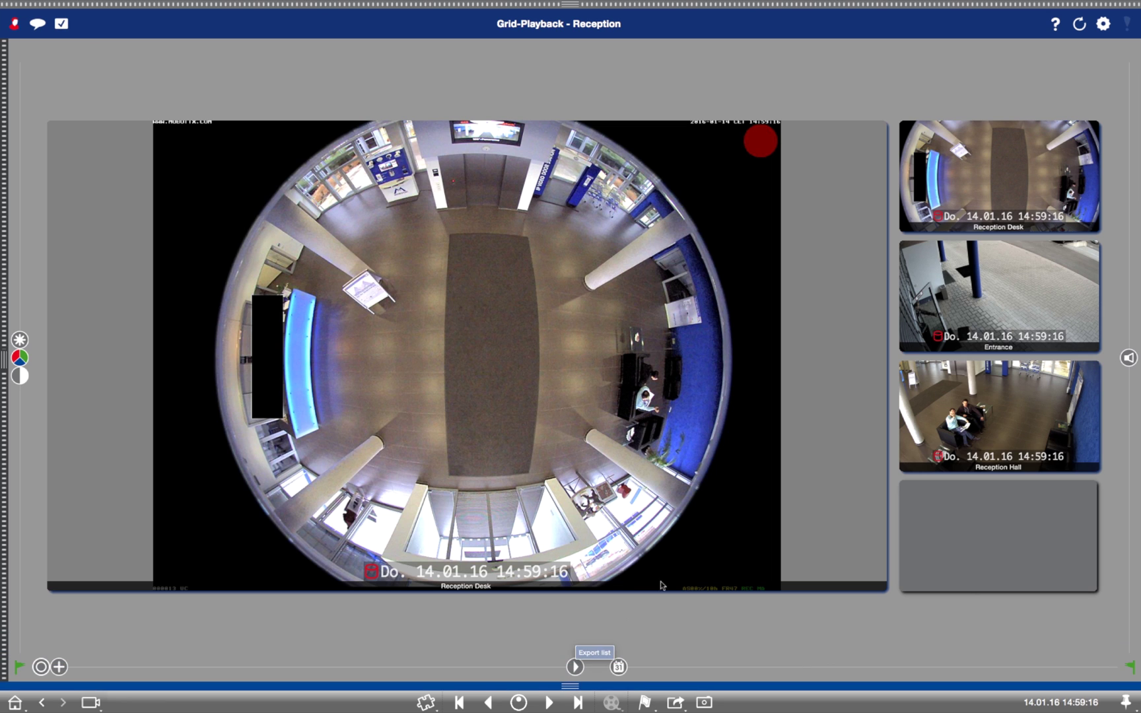
pyautogui.moveTo(1025, 296); pyautogui.dragTo(594, 321)
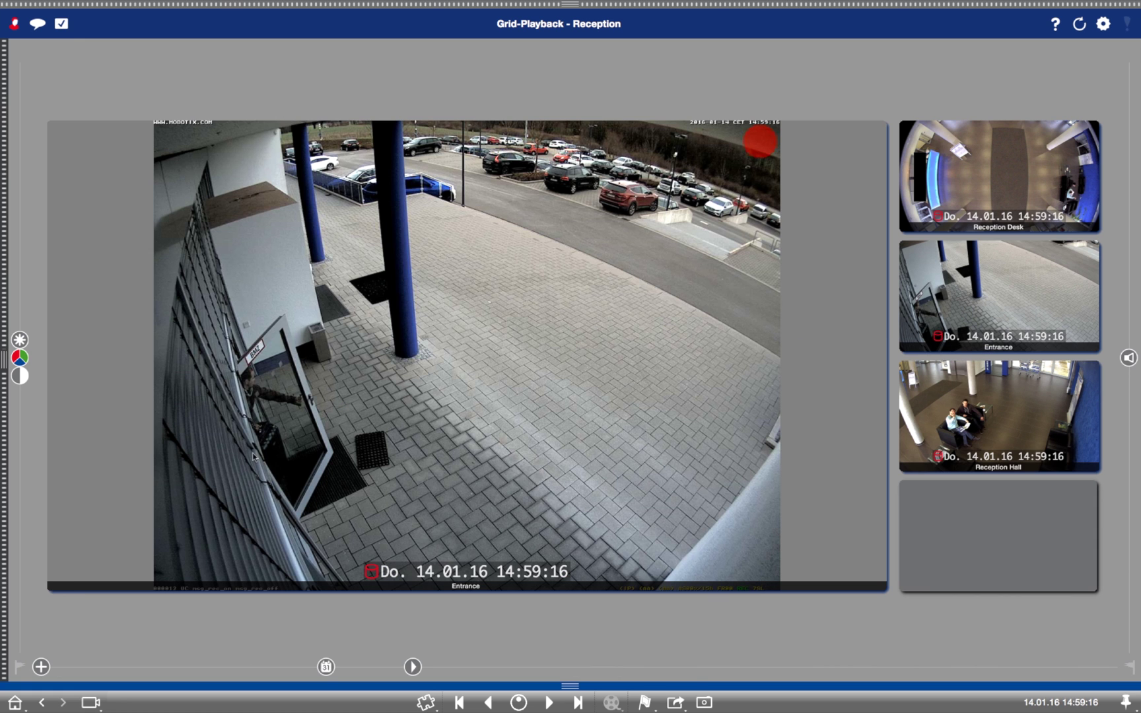
# Flag an Entrance camera clip ending at 14:59:56
pyautogui.click(19, 668)
pyautogui.click(547, 703)
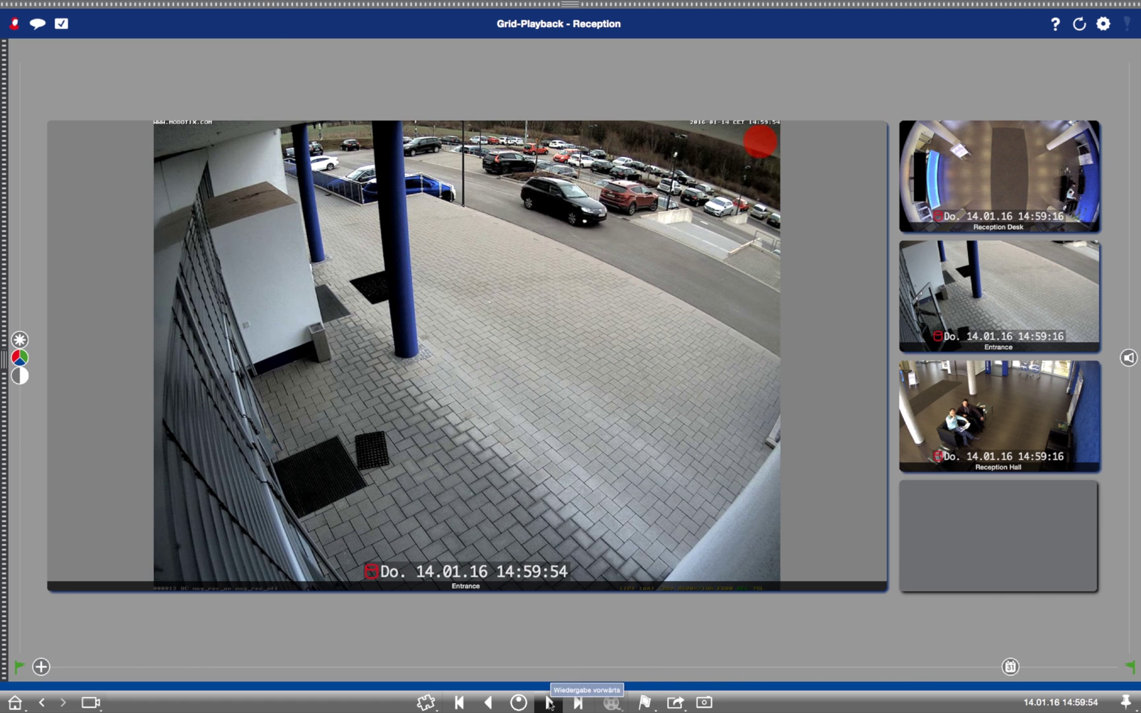
pyautogui.click(548, 703)
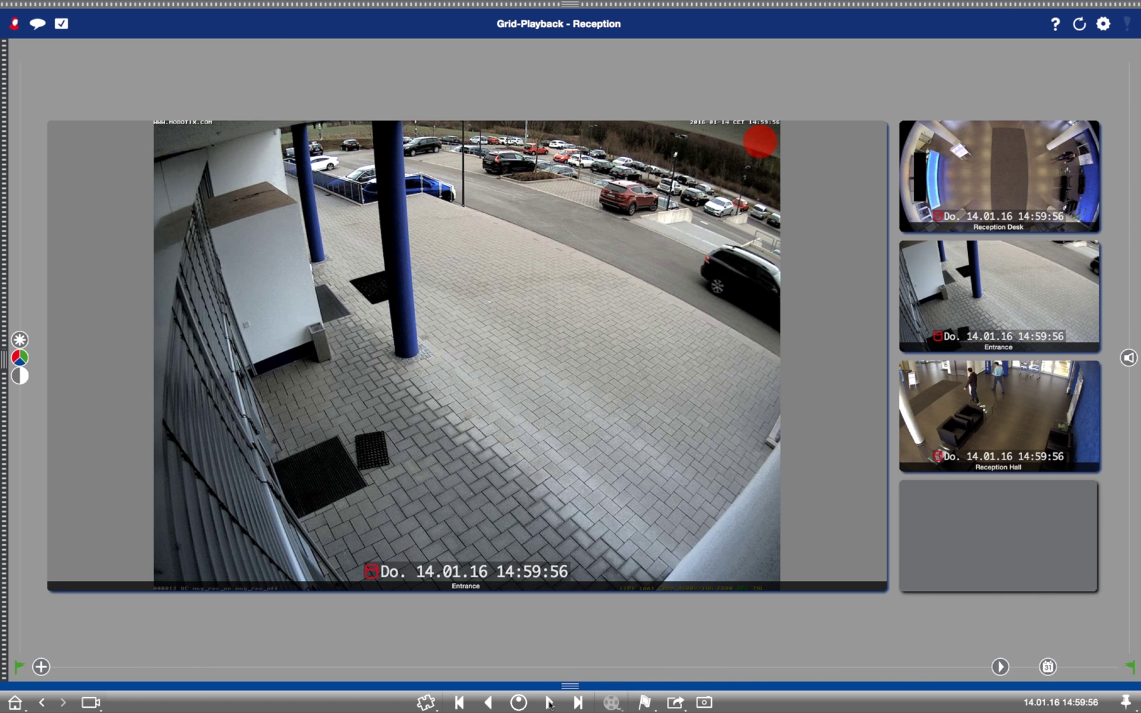
pyautogui.click(1132, 667)
# Add the Entrance clip to the export list and pin the current reference time
pyautogui.click(571, 685)
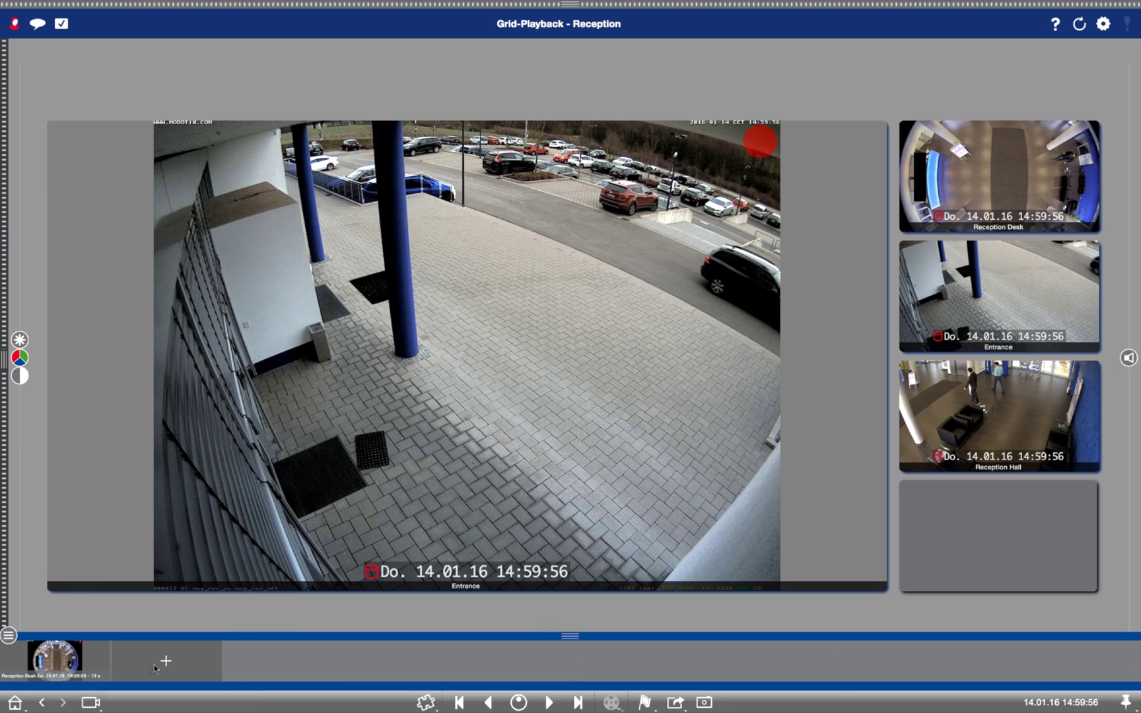
pyautogui.moveTo(515, 391); pyautogui.dragTo(167, 660)
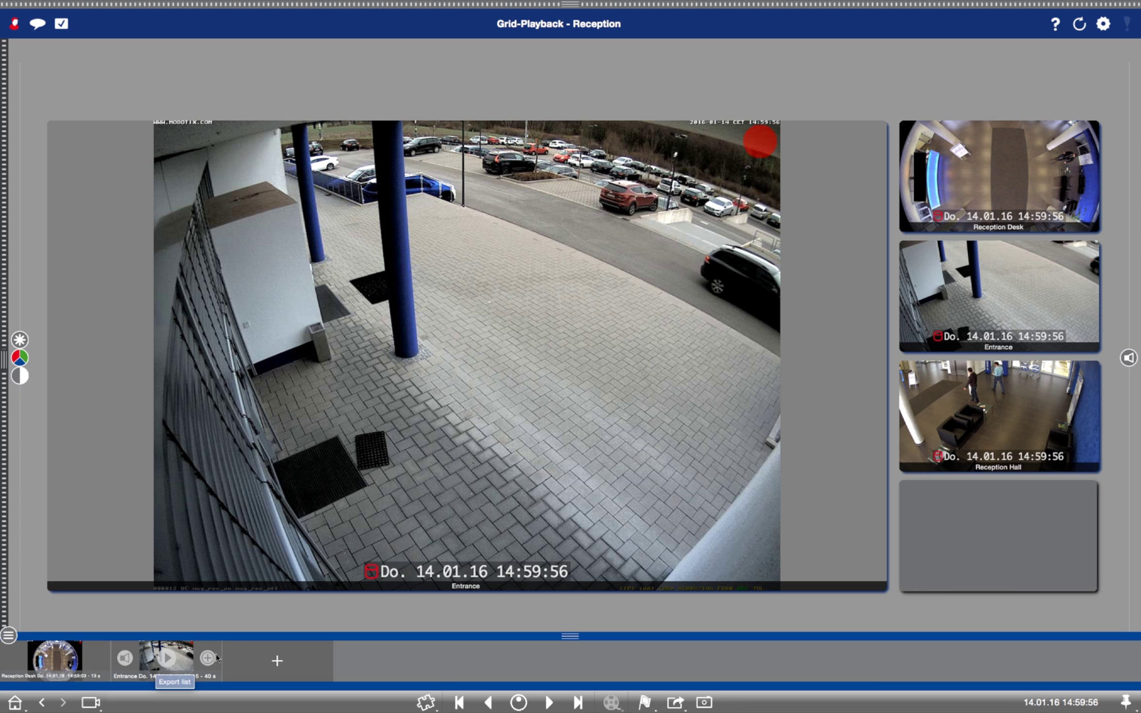
pyautogui.click(570, 638)
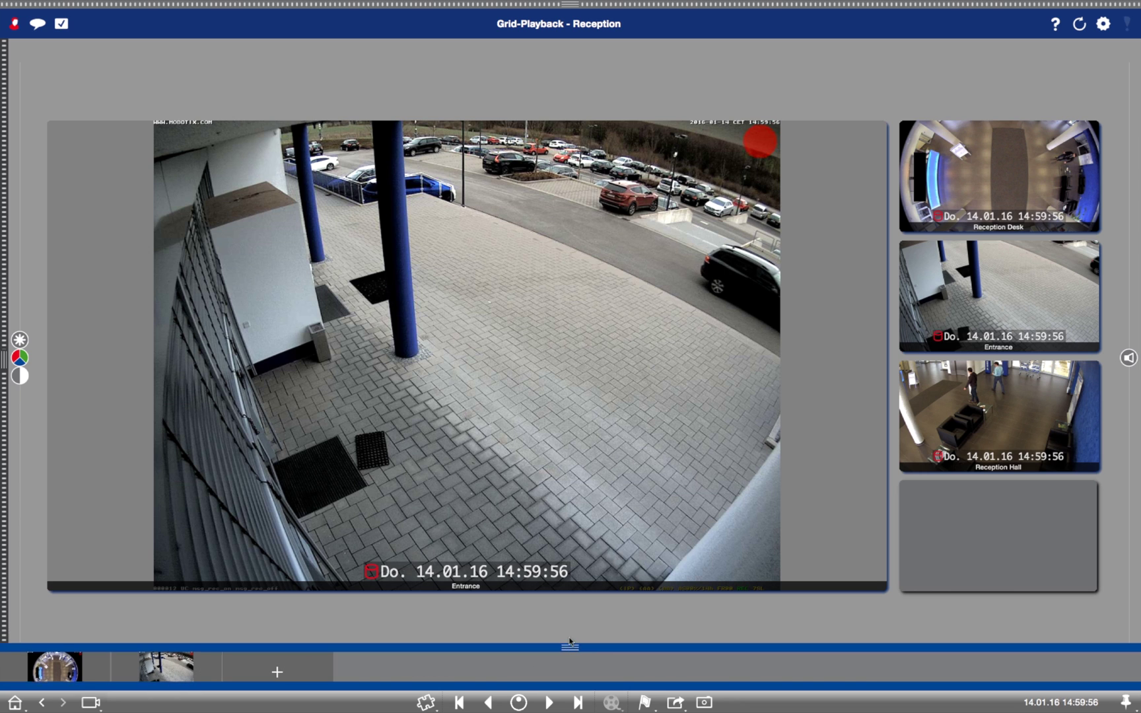
pyautogui.click(1127, 702)
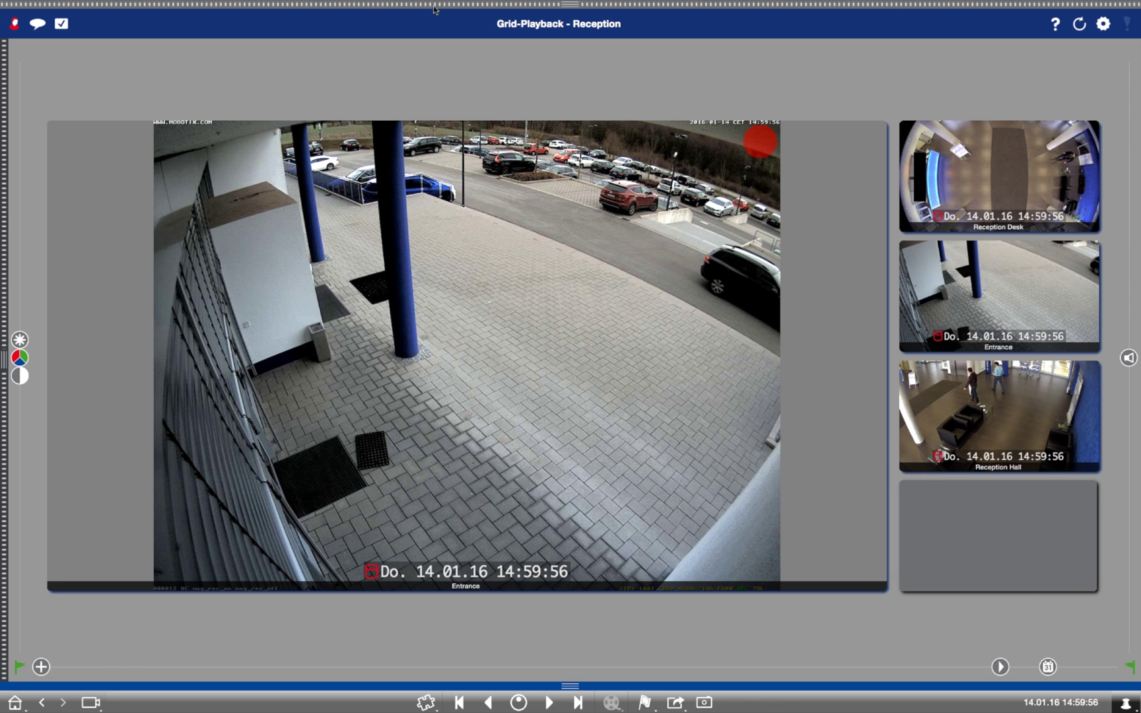
pyautogui.moveTo(570, 4)
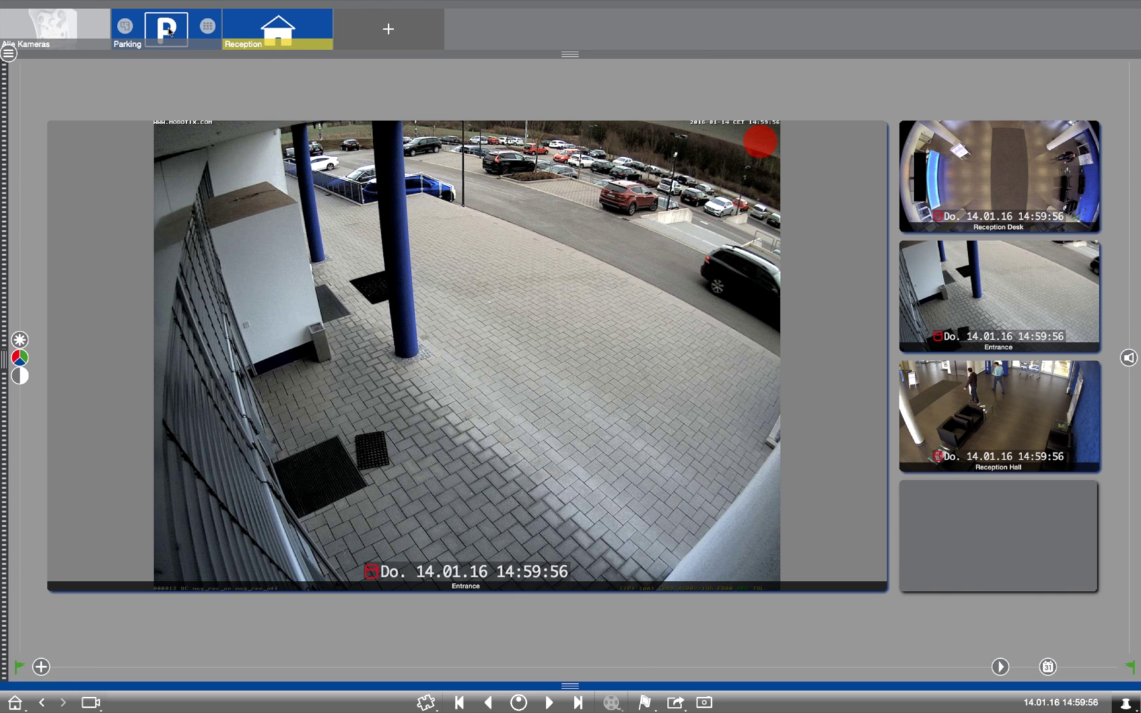
# Switch to the Parking camera group and show Parking West in the large view
pyautogui.click(165, 31)
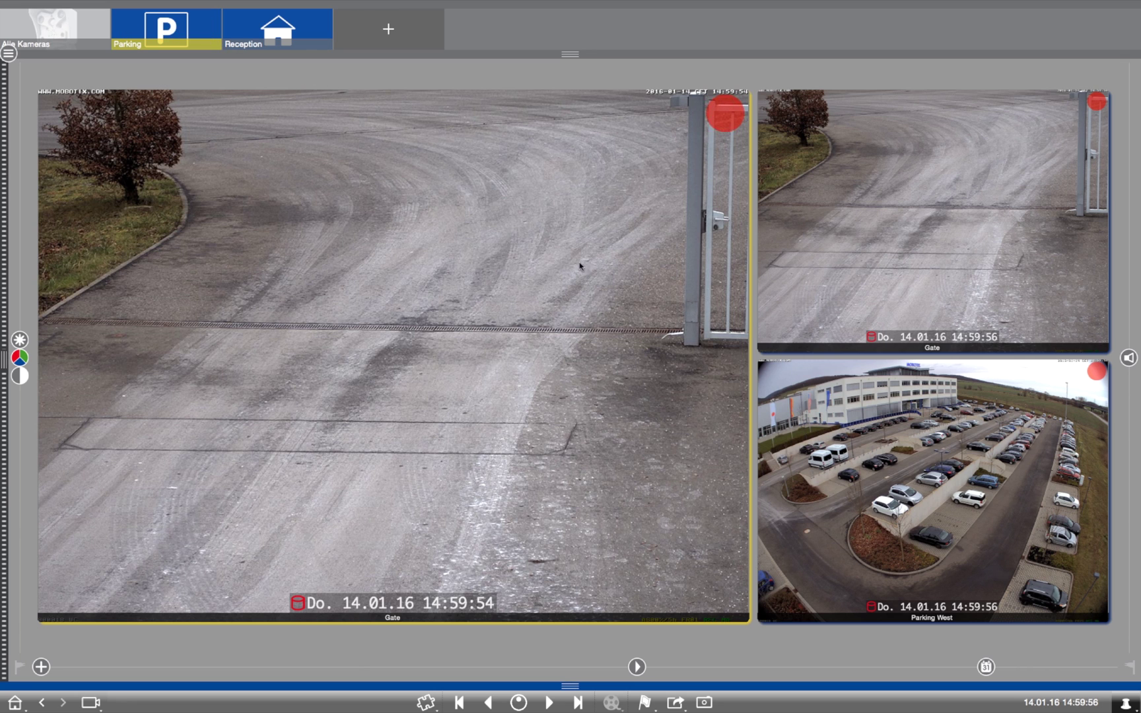
pyautogui.click(1126, 709)
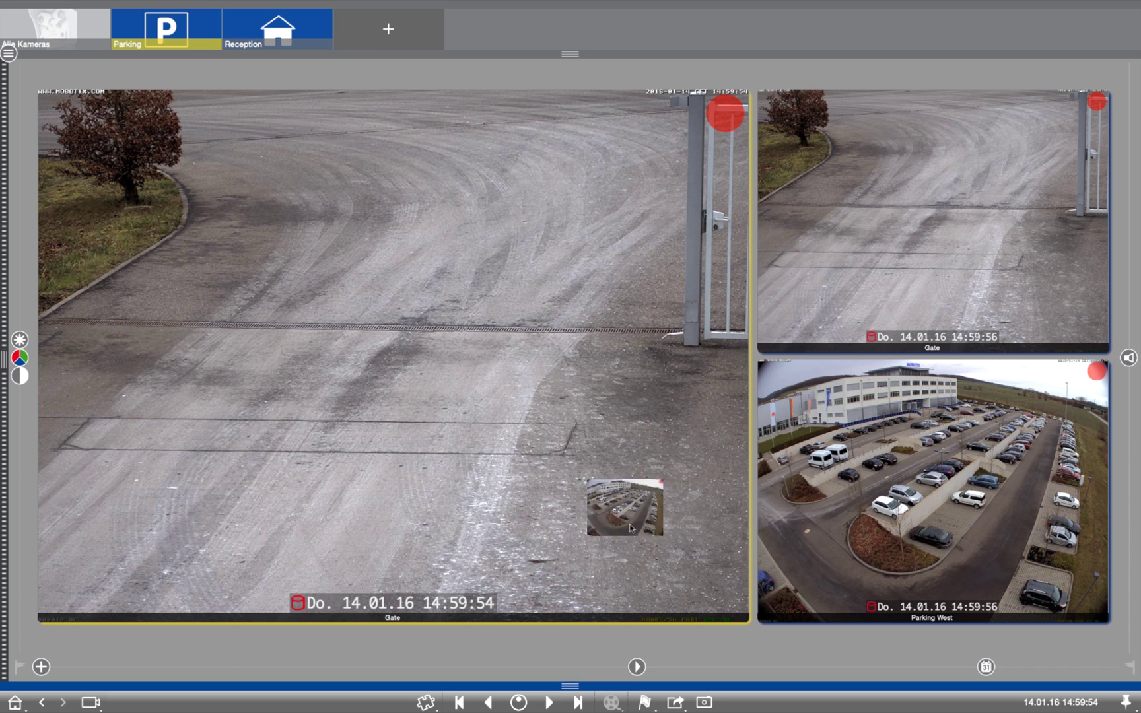
pyautogui.moveTo(1012, 594); pyautogui.dragTo(612, 520)
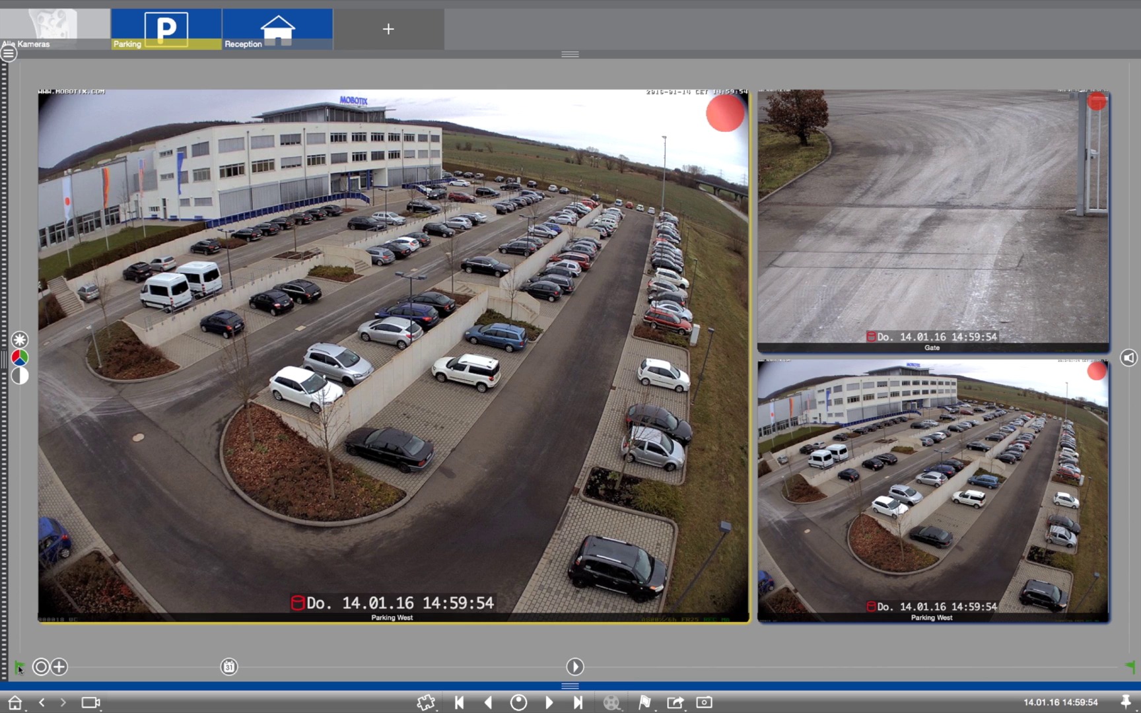
# Add a Parking West clip to the export list, then return to the Reception group
pyautogui.click(551, 703)
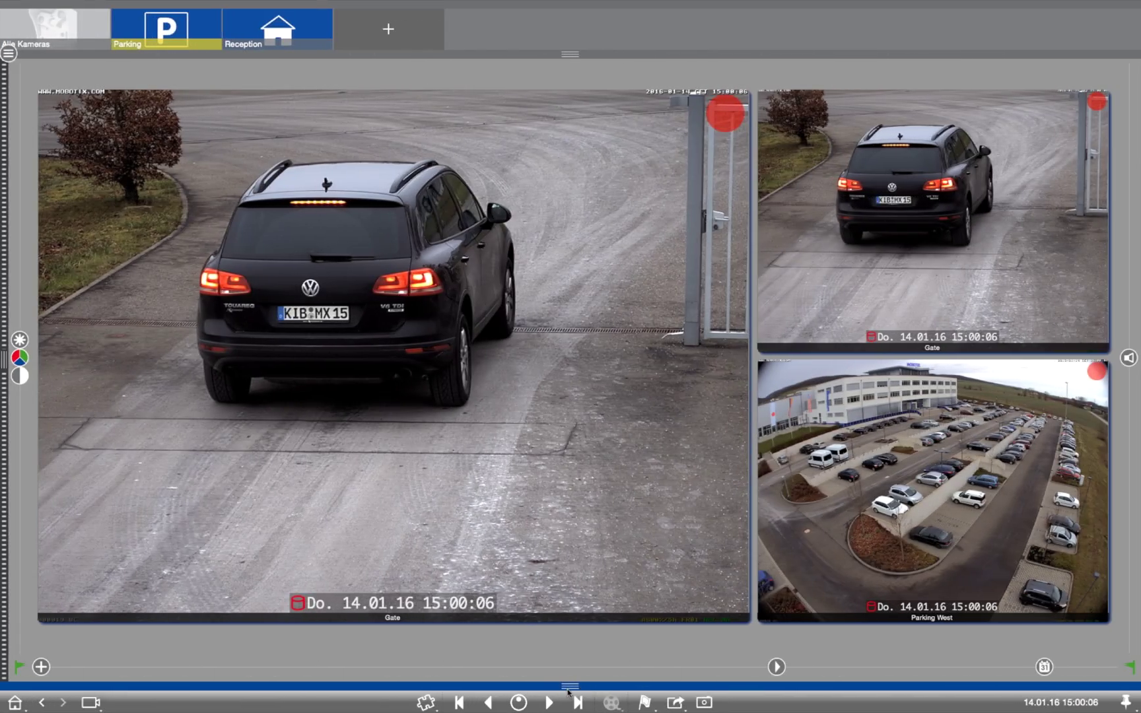
pyautogui.moveTo(436, 378); pyautogui.dragTo(387, 660)
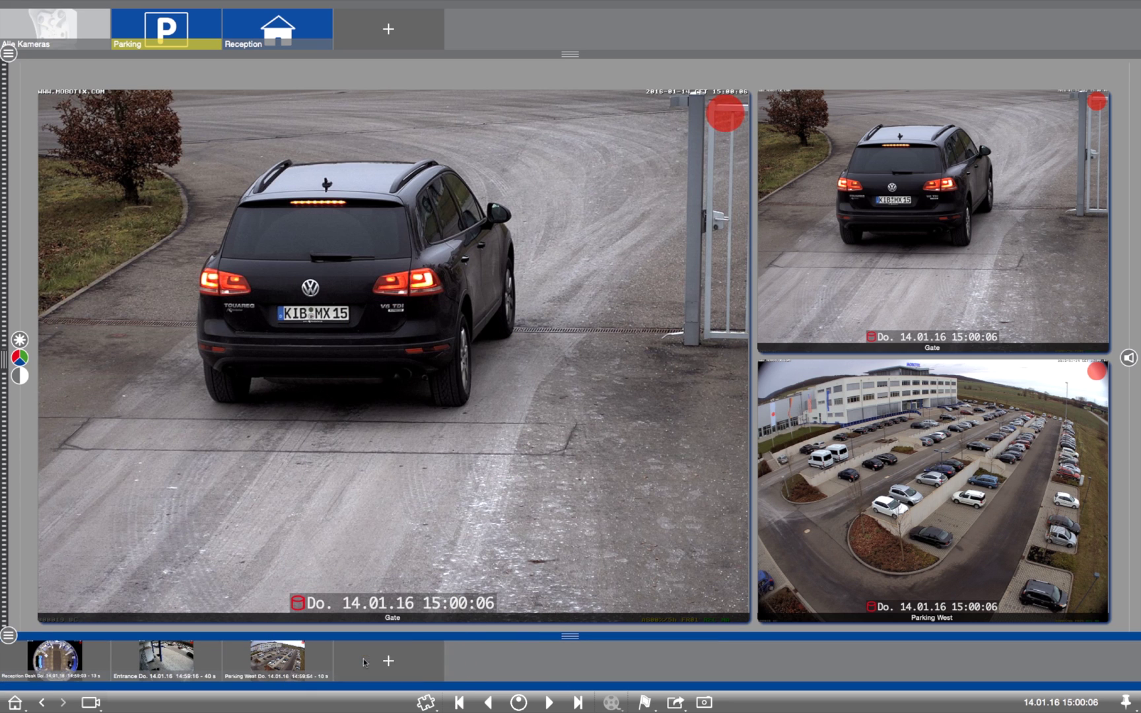
pyautogui.click(571, 636)
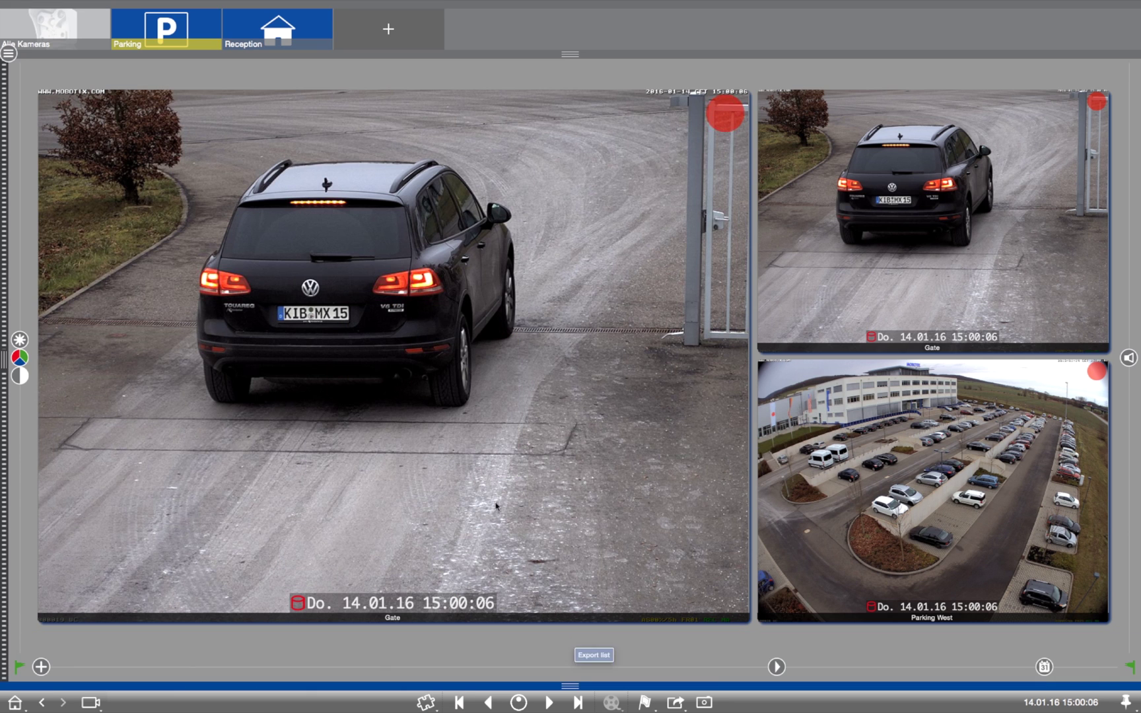
pyautogui.click(279, 38)
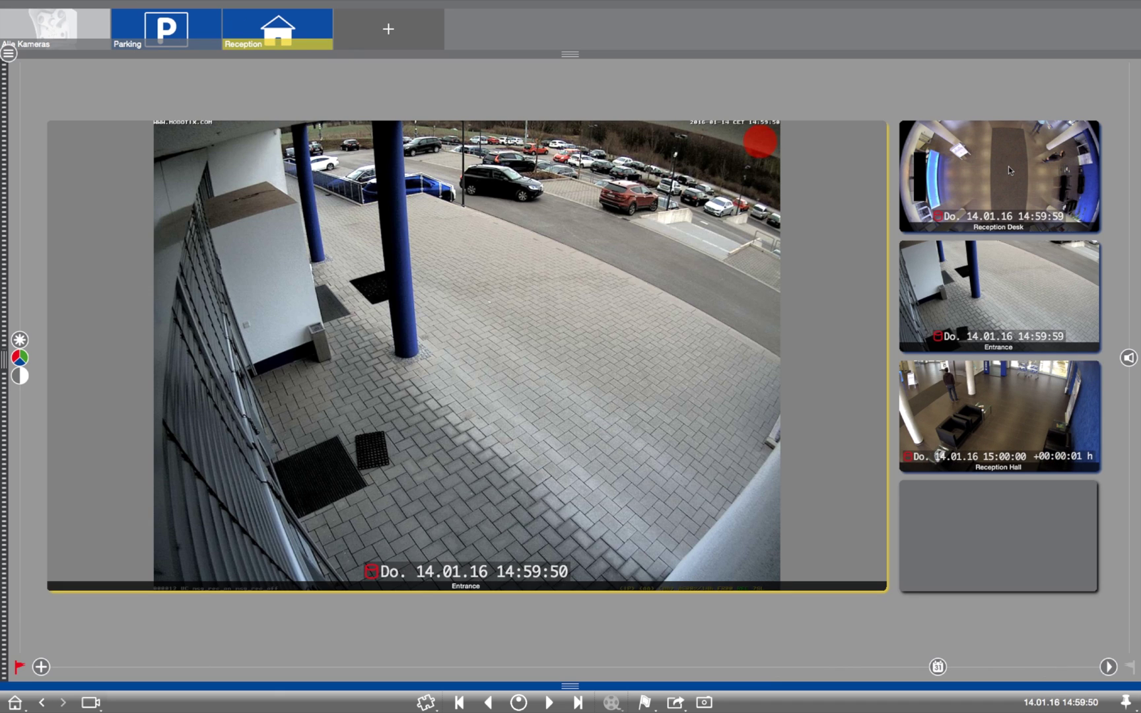
# Show Reception Desk dewarped in the main view, paused at 14:59:12, with the export list open
pyautogui.moveTo(1010, 170); pyautogui.dragTo(688, 278)
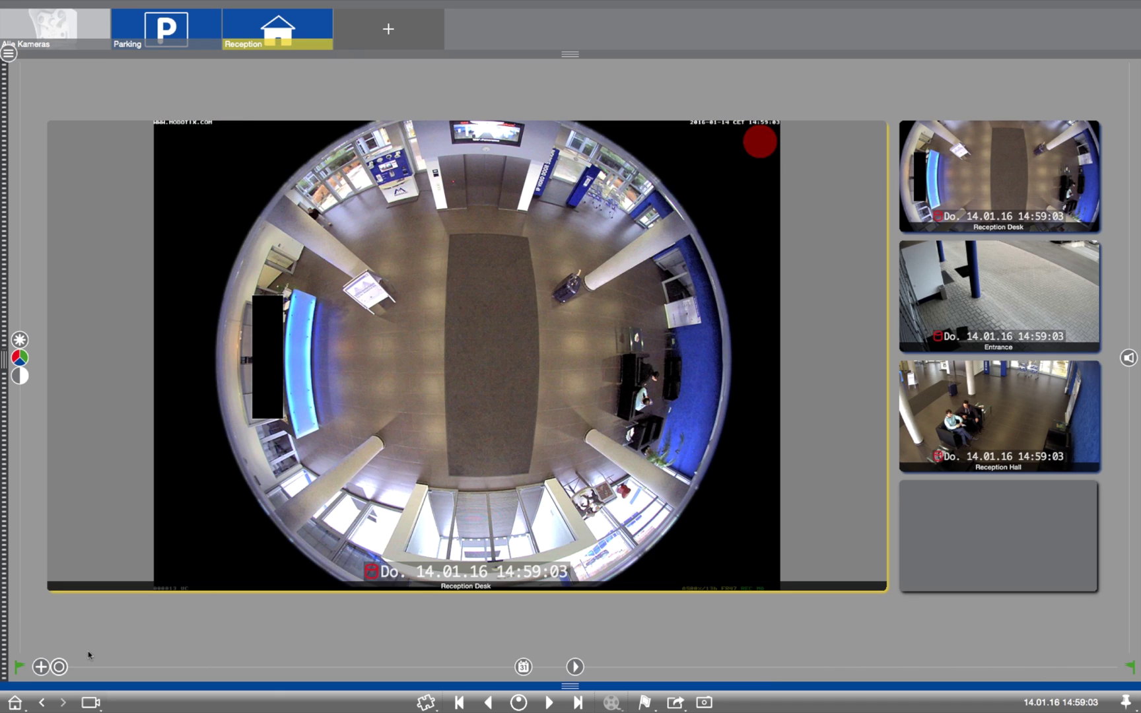
pyautogui.moveTo(59, 665); pyautogui.dragTo(218, 665)
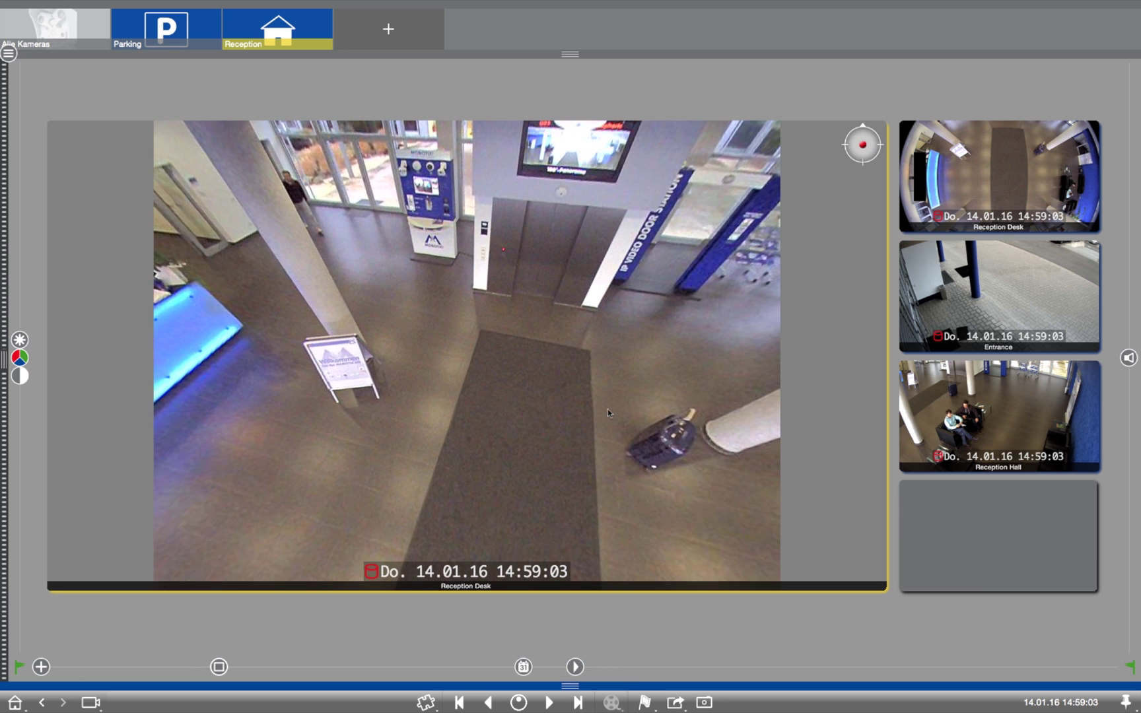
pyautogui.click(549, 701)
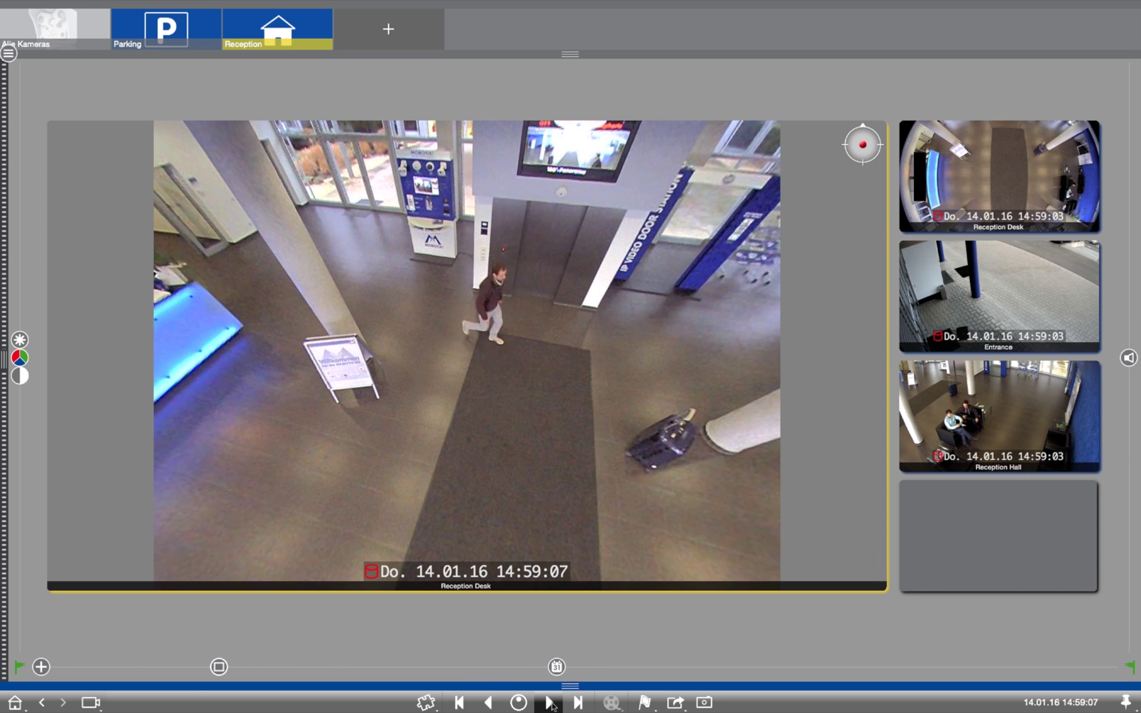
pyautogui.click(550, 702)
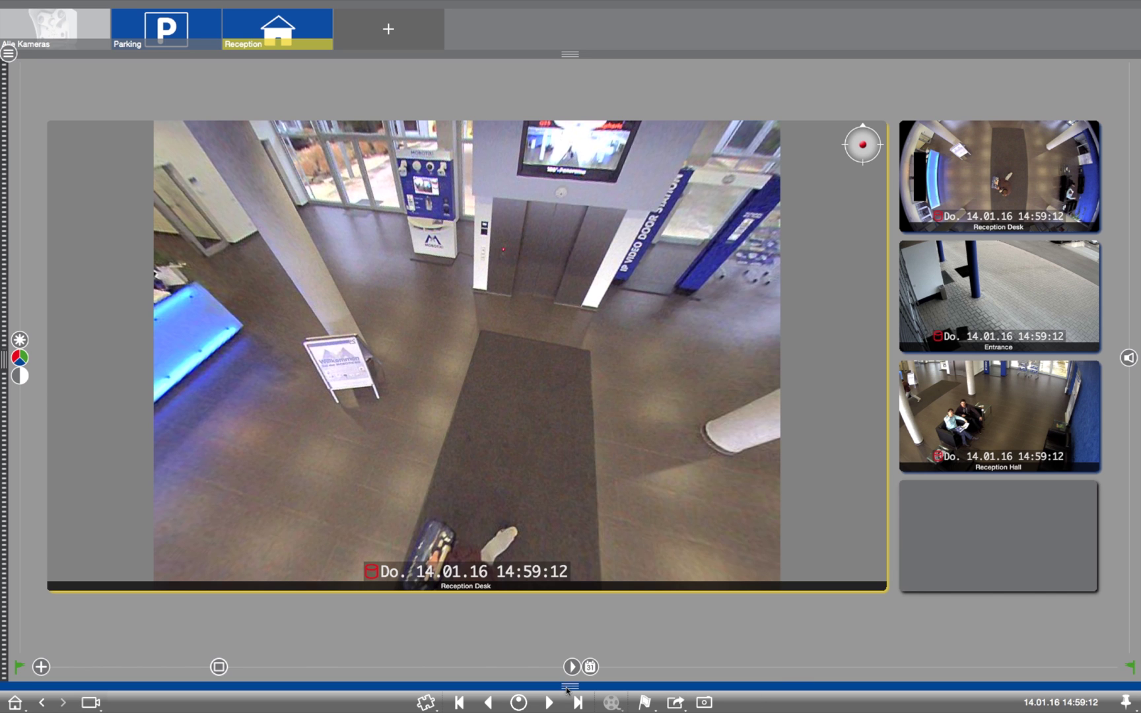
pyautogui.click(568, 687)
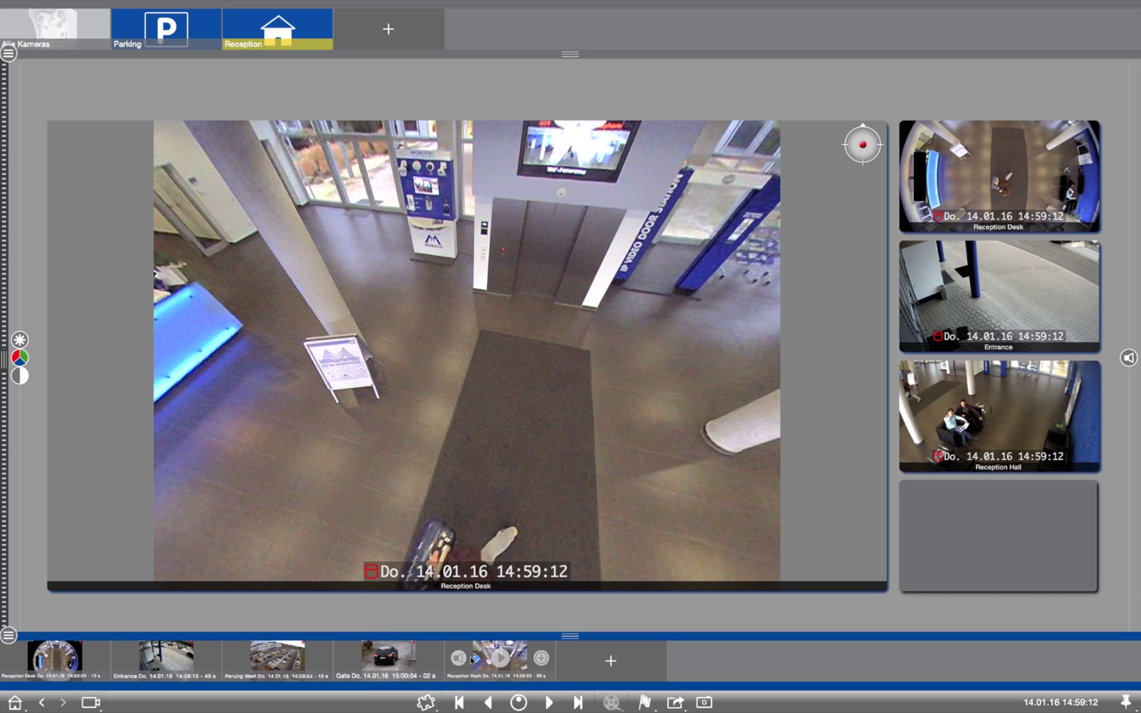
pyautogui.moveTo(277, 657)
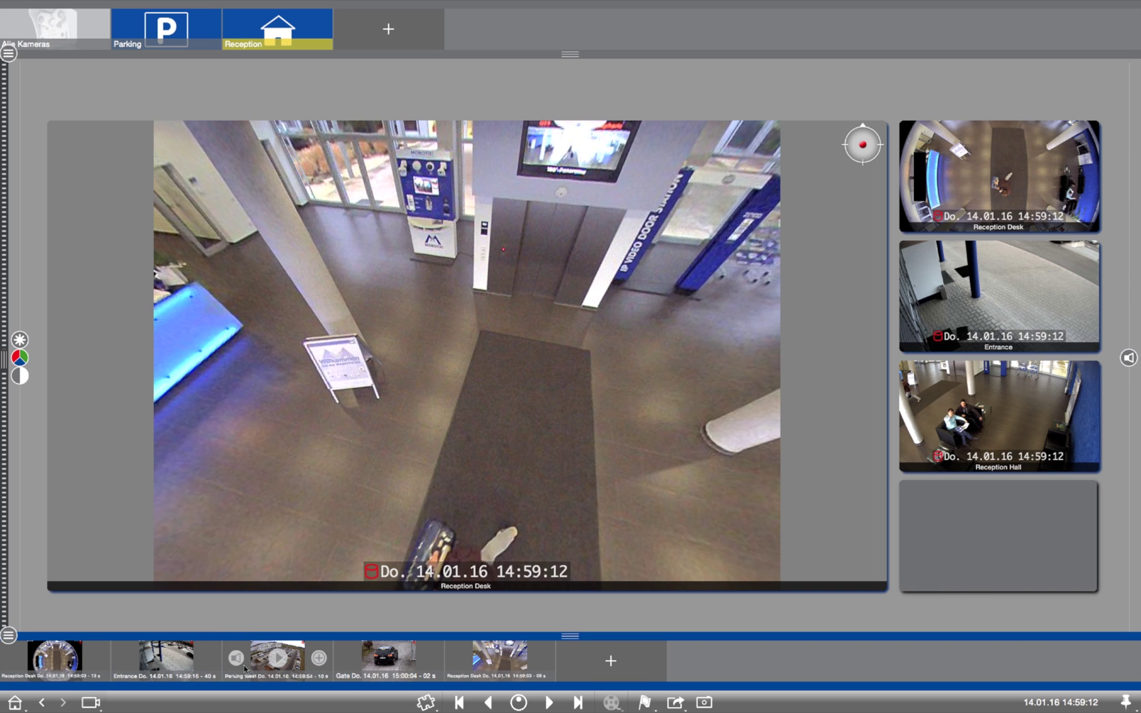
# Review the Parking West clip details (10 seconds, 14:59:54–15:00:04) and dismiss them
pyautogui.click(308, 662)
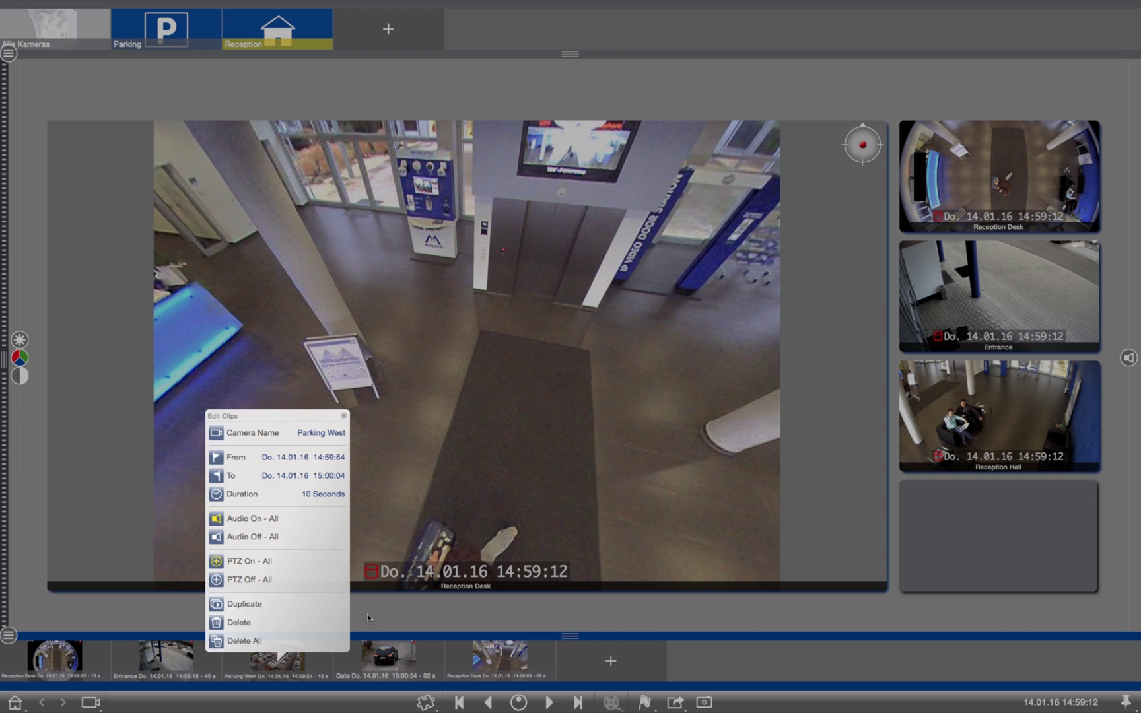
pyautogui.click(367, 613)
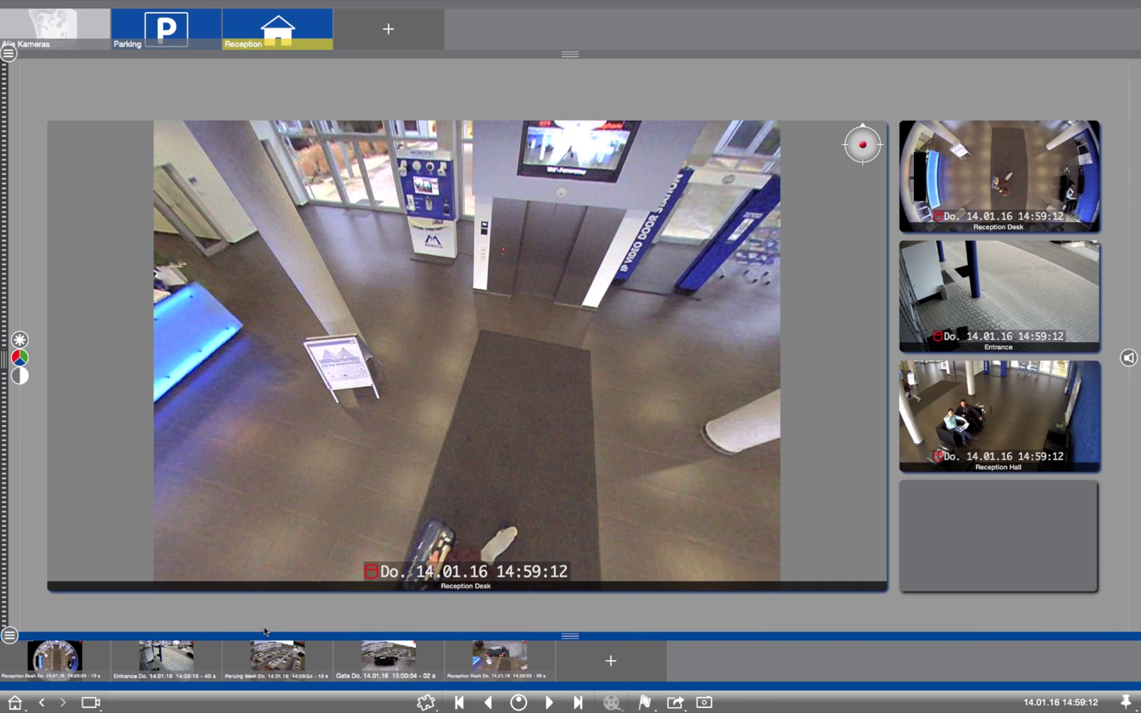
# Export the five clips to the PC as one combined Reception export file
pyautogui.click(676, 702)
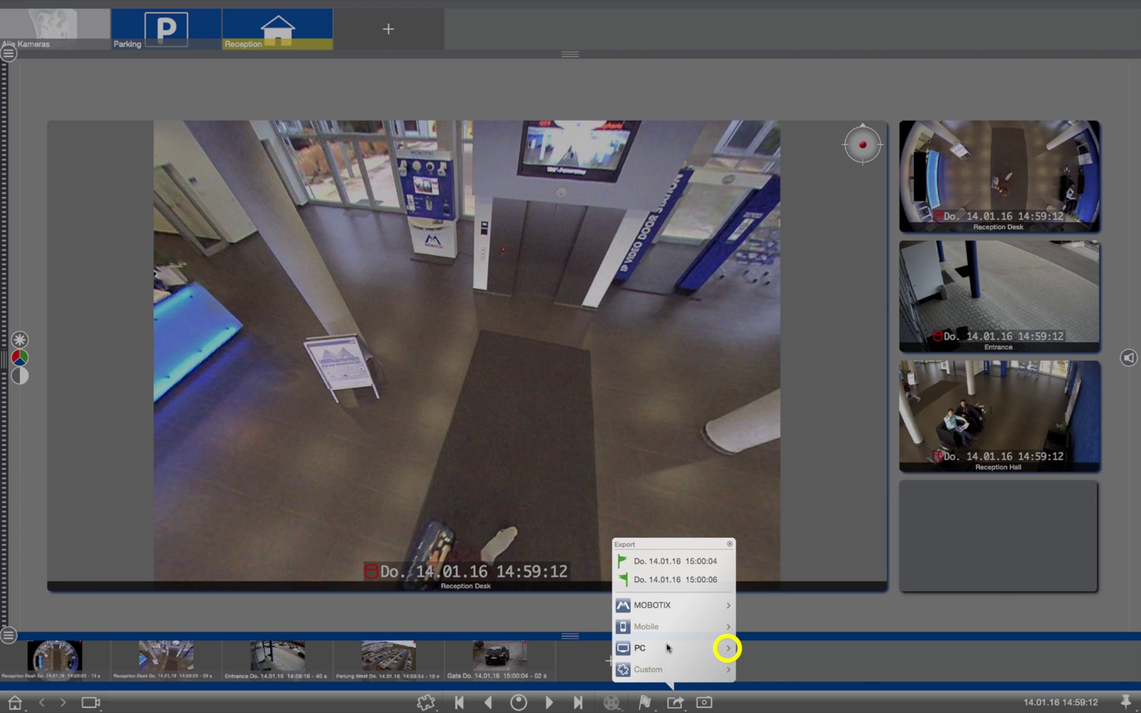
pyautogui.click(667, 648)
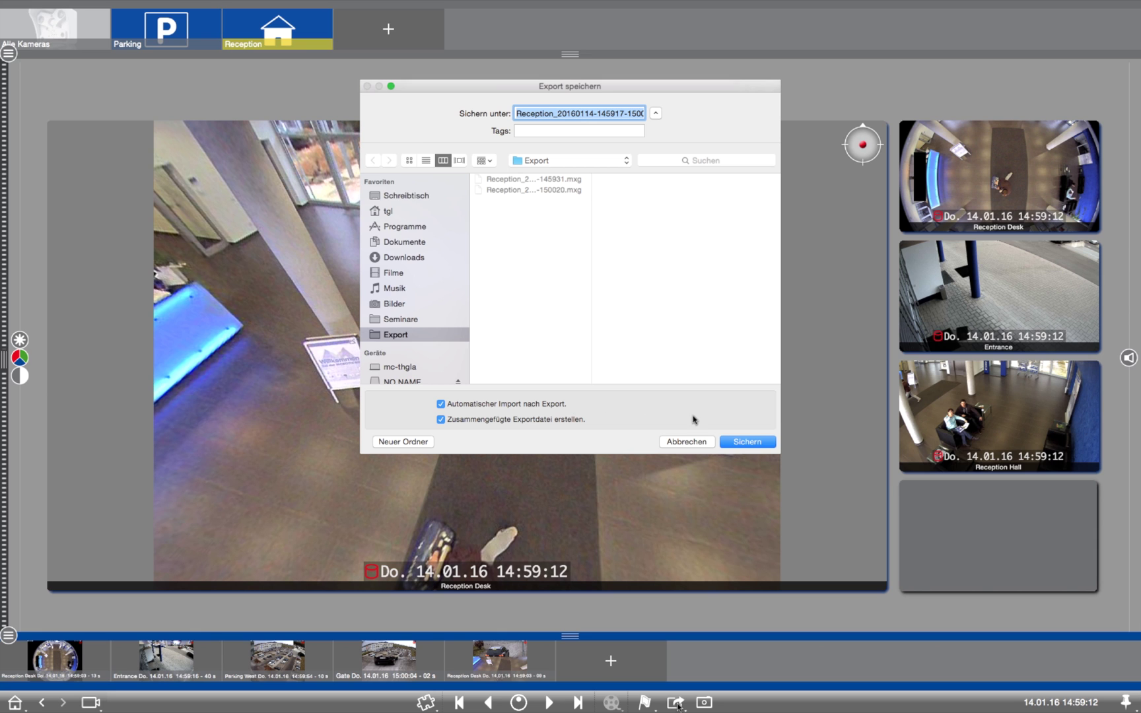
pyautogui.click(749, 443)
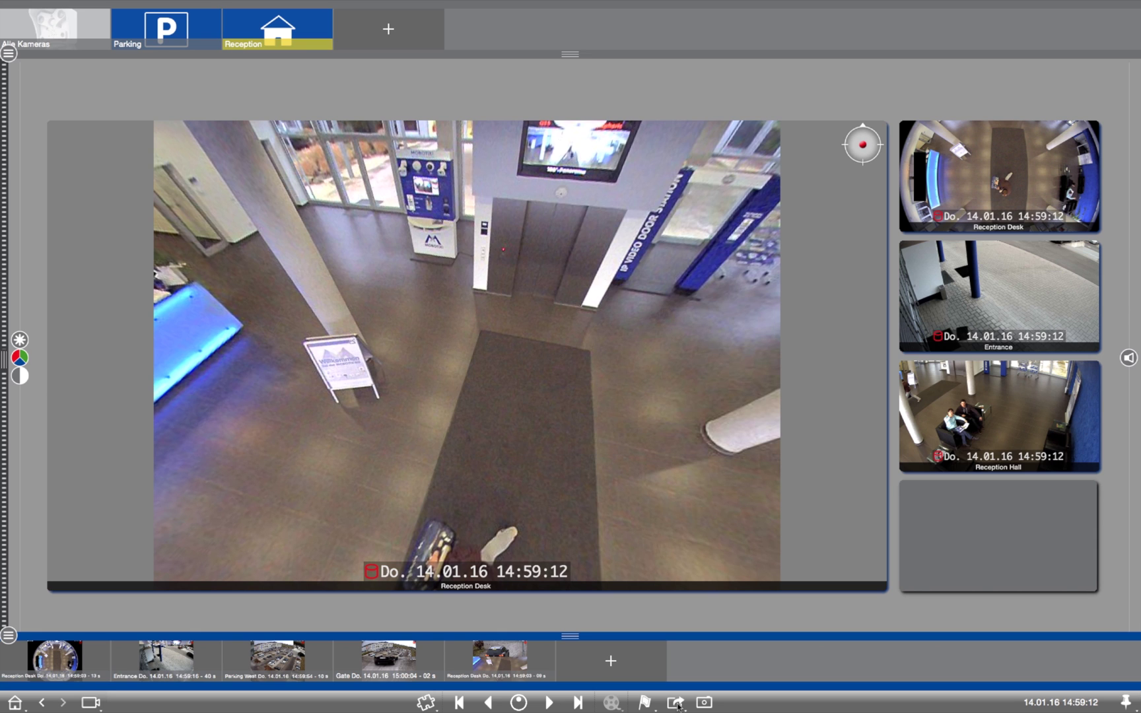